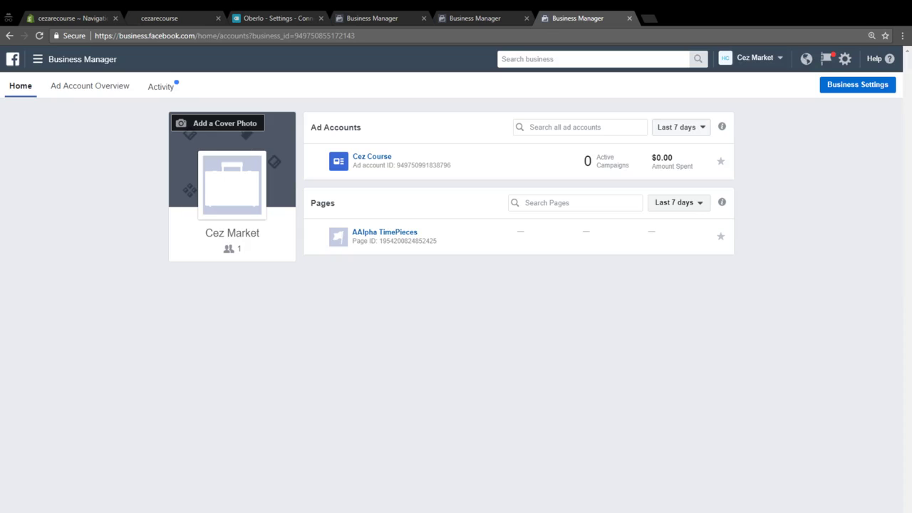
Step: Open the Business Settings and view the options for adding a new page to the business
click(857, 84)
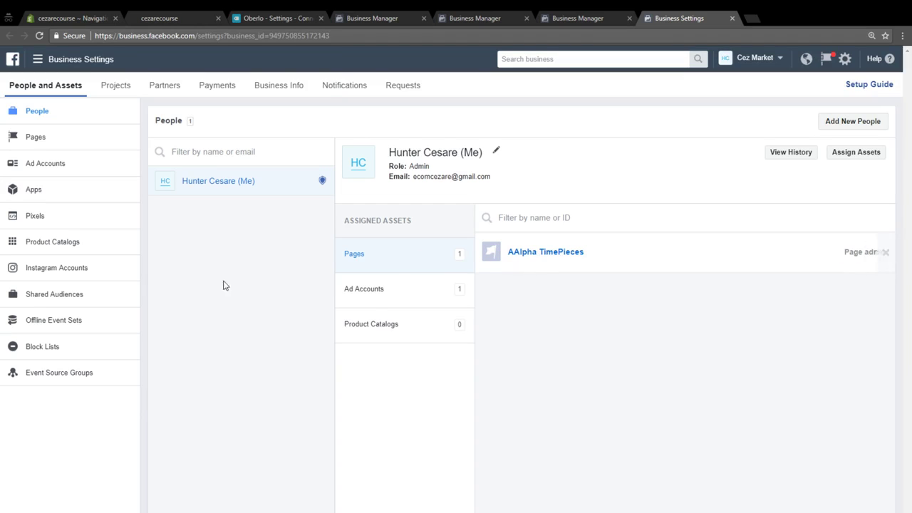
click(36, 138)
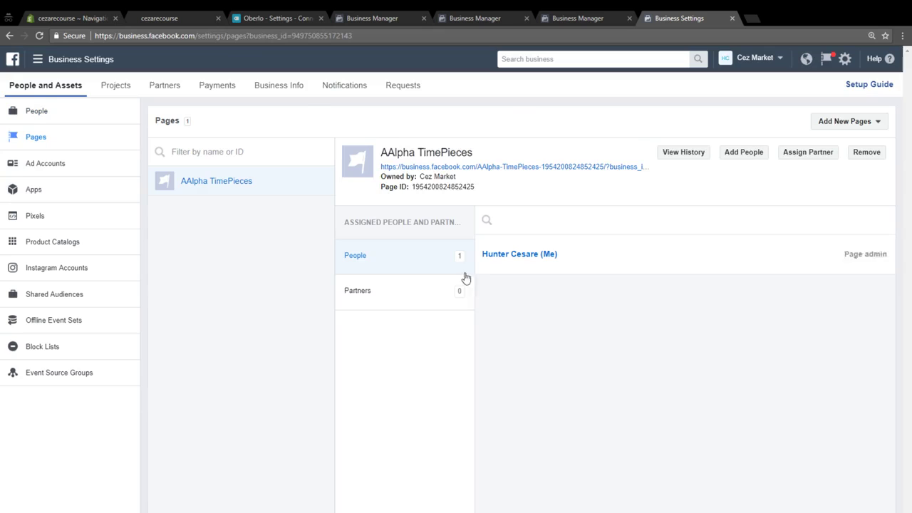
click(838, 120)
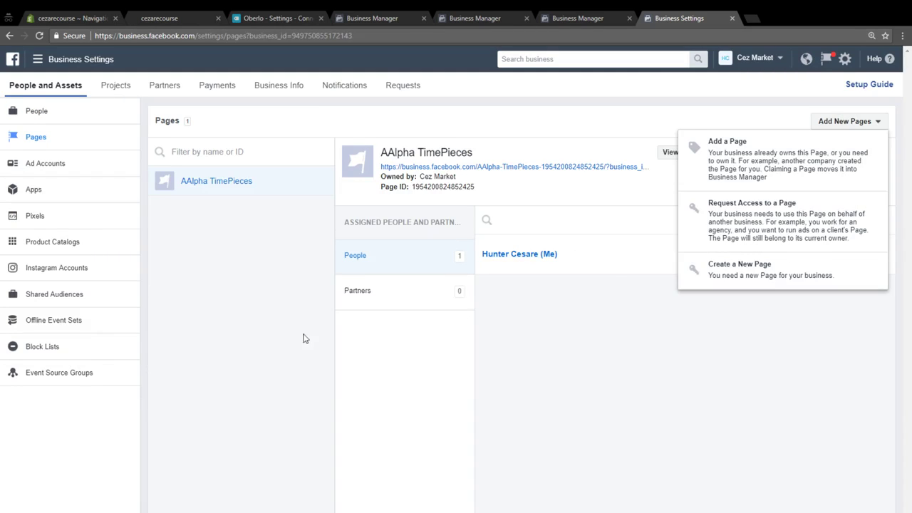
Step: View the form for creating a new ad account in the business's ad accounts, then close it without creating one
click(100, 170)
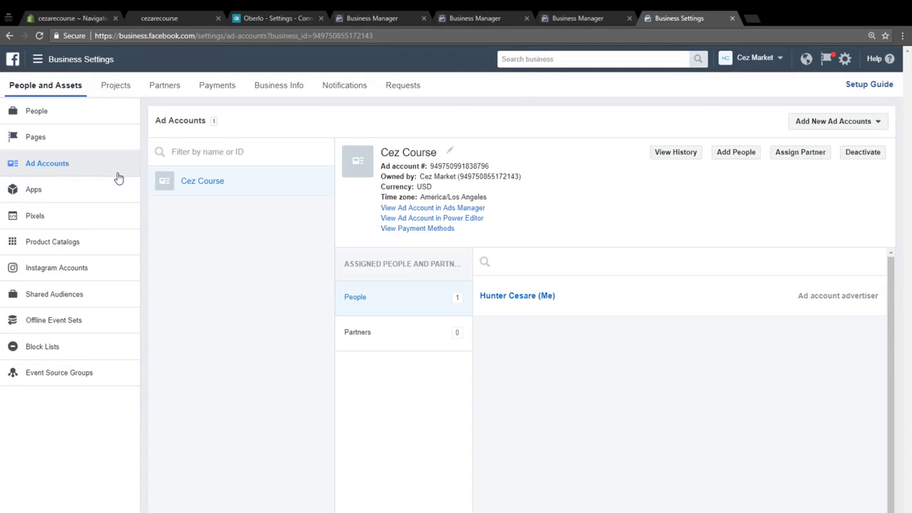
click(828, 124)
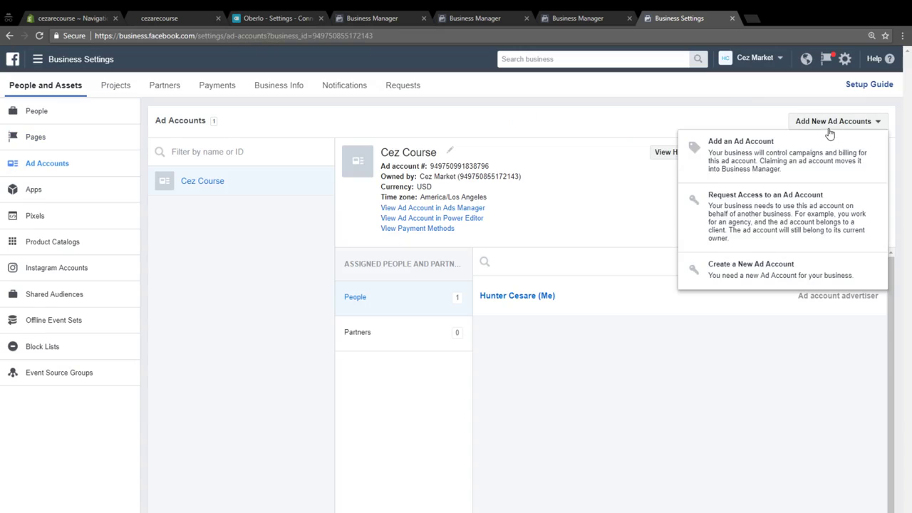
click(723, 274)
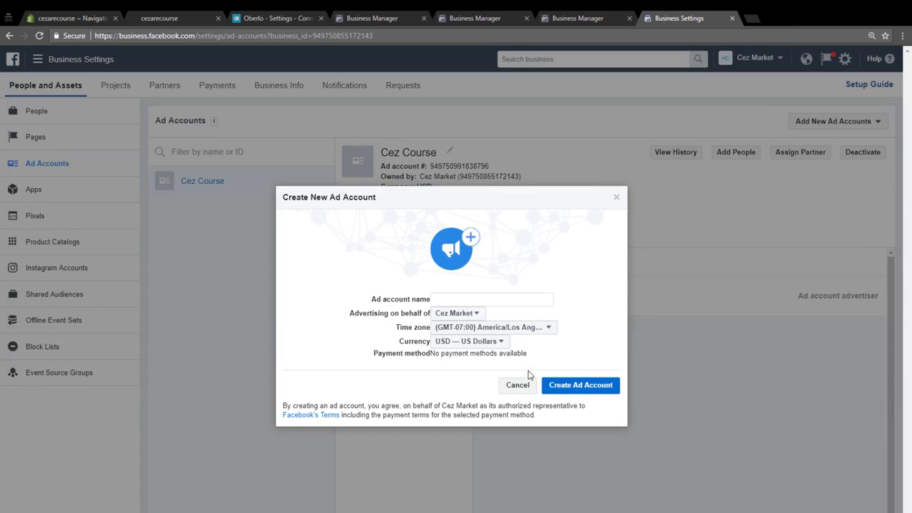
click(513, 386)
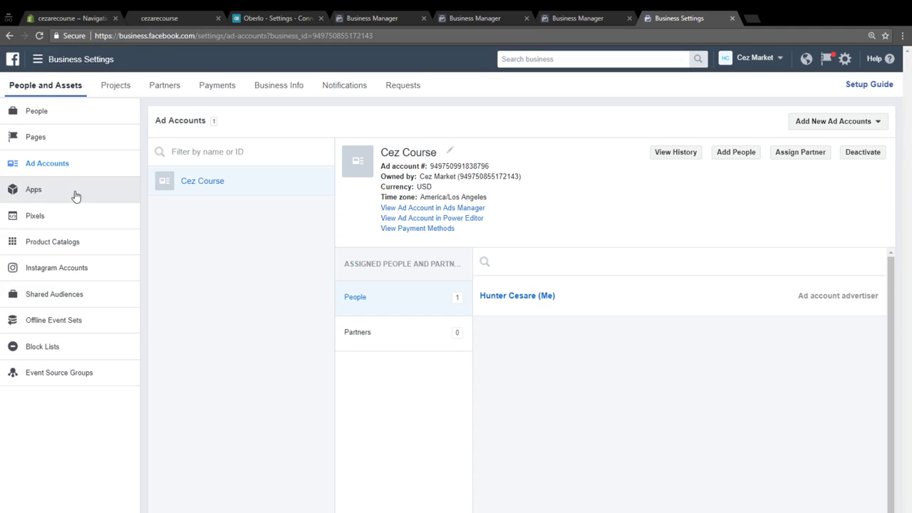
Step: Start a campaign in the Cez Course ad account with the Engagement objective and proceed to the ad account setup
click(12, 63)
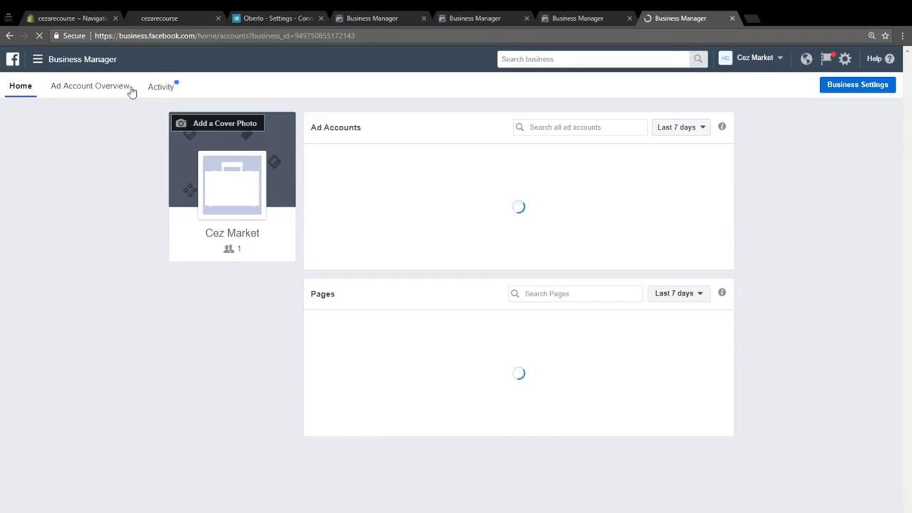
click(375, 164)
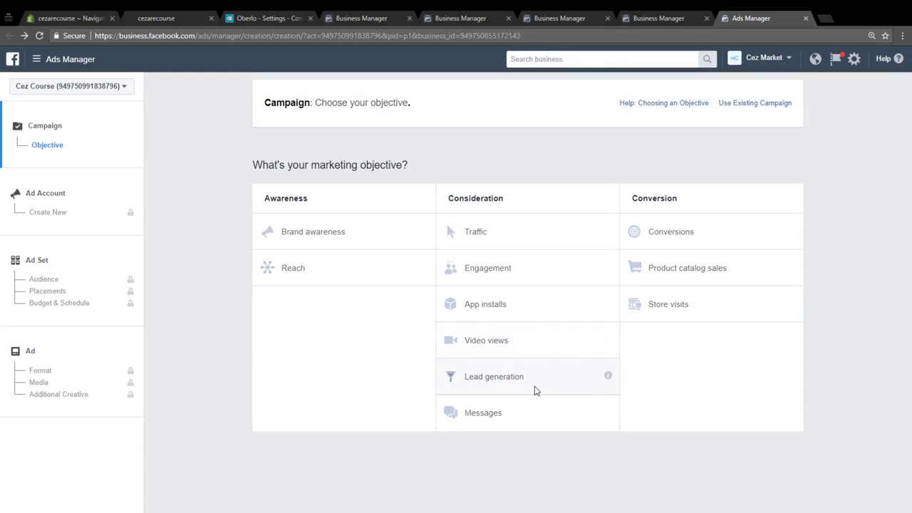
click(525, 278)
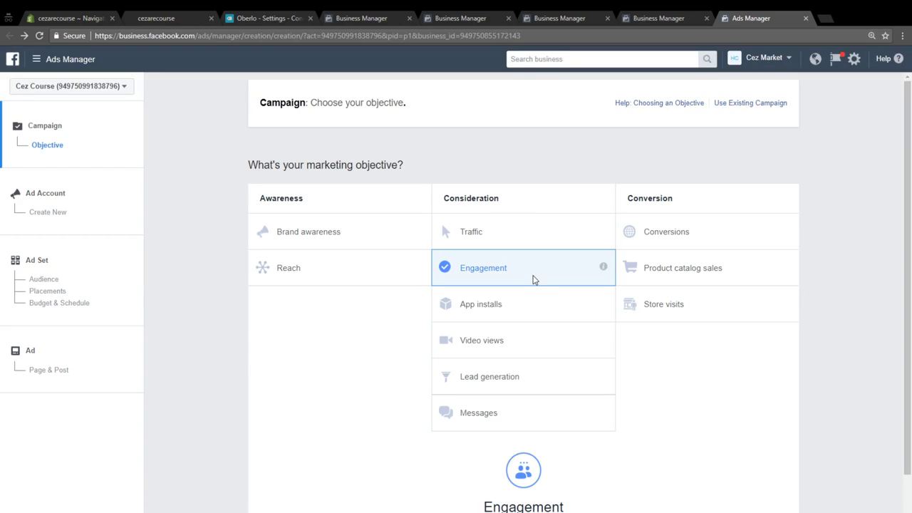
scroll(603, 483, down, 2)
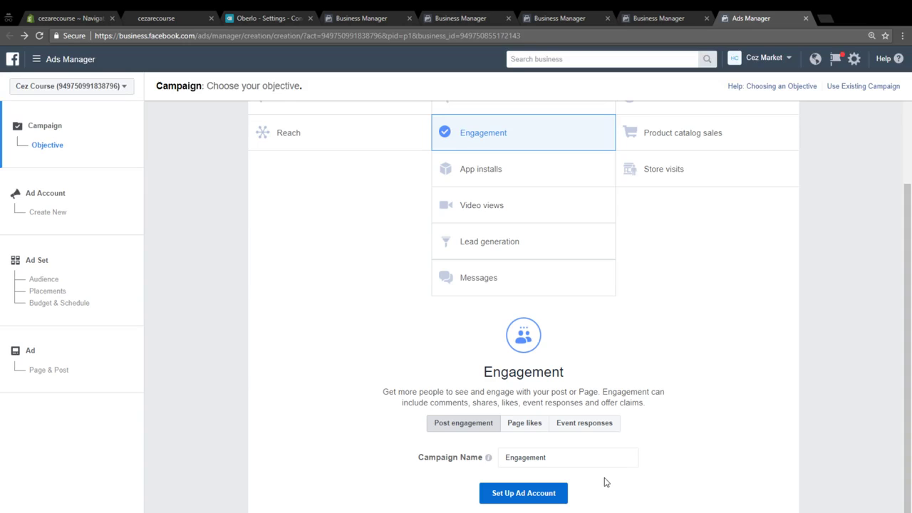
click(553, 492)
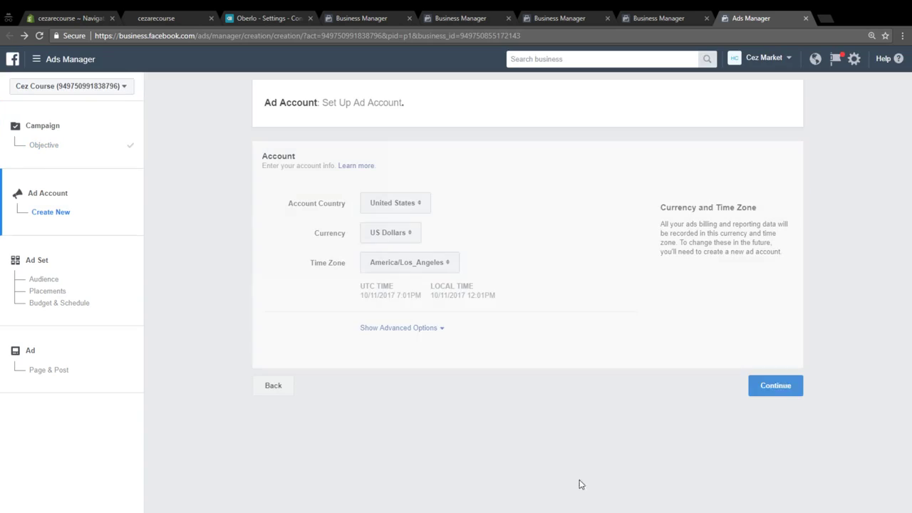
Step: Go through the campaign's ad set and ad pages, then return to the ad account setup
click(757, 387)
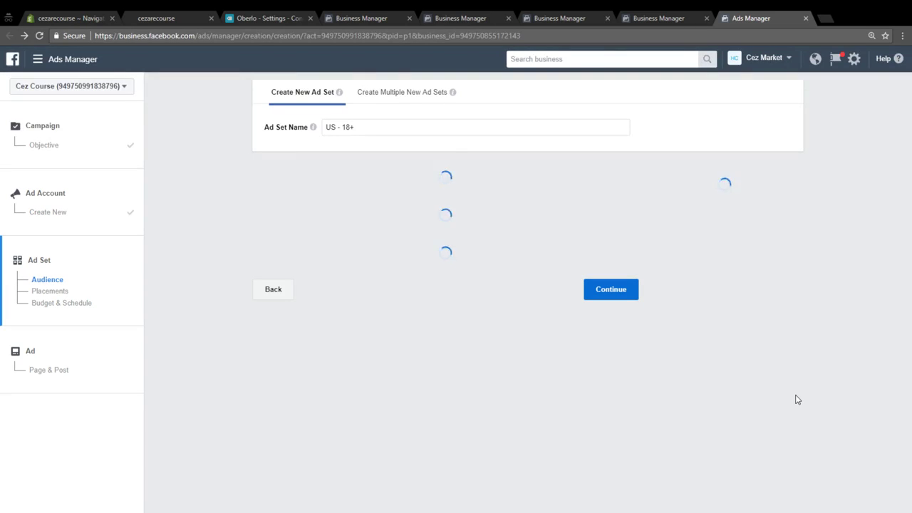
click(608, 292)
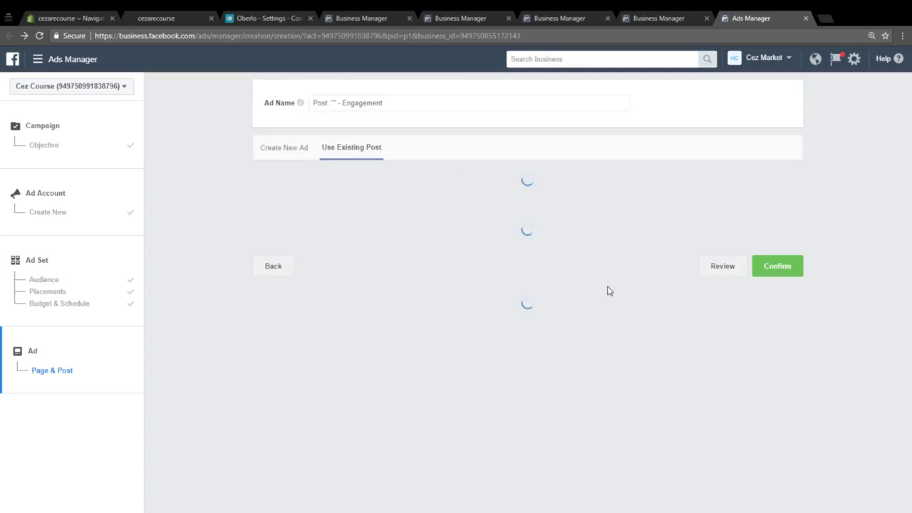
click(80, 283)
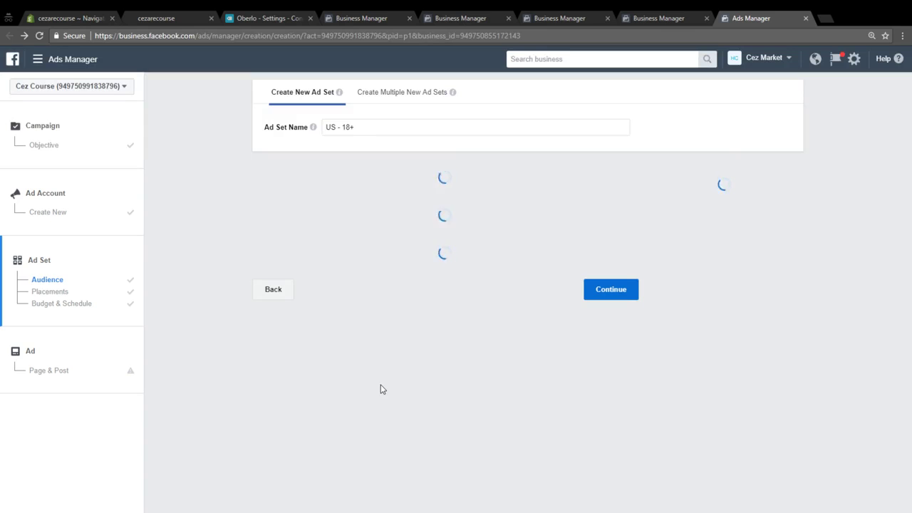
click(362, 127)
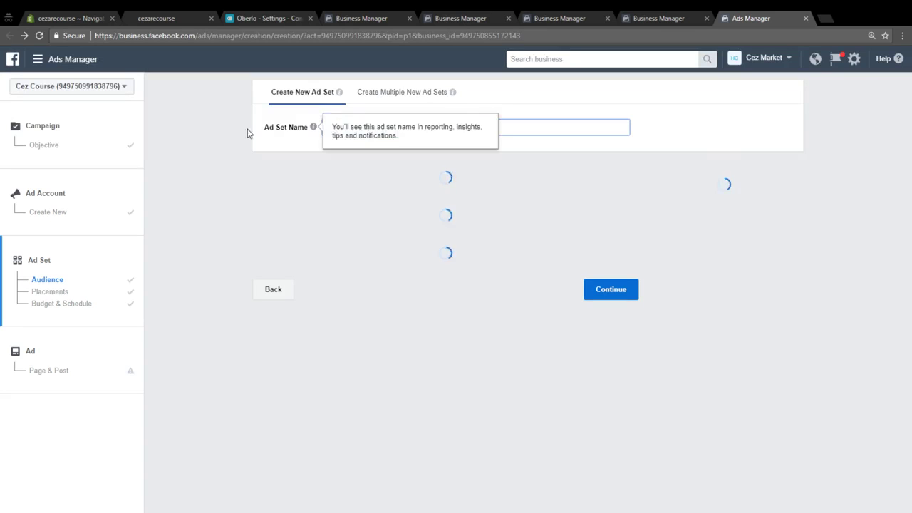
click(281, 295)
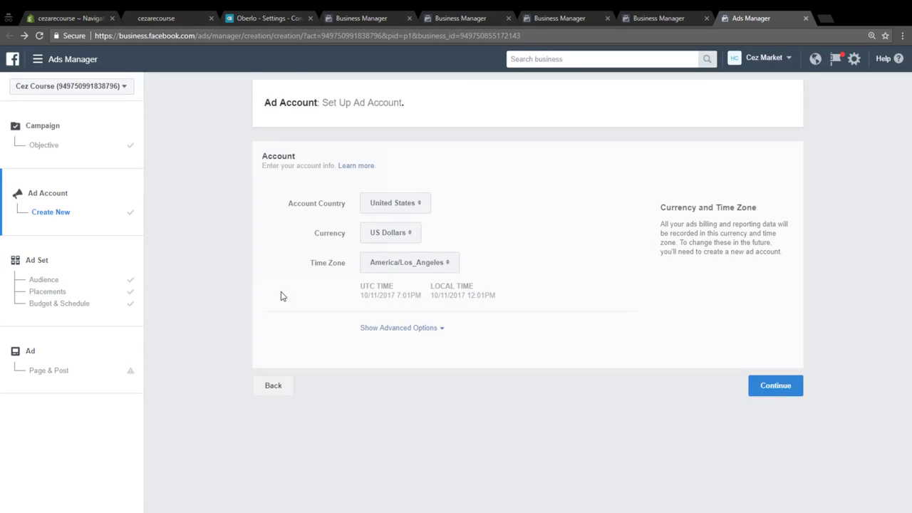
click(853, 62)
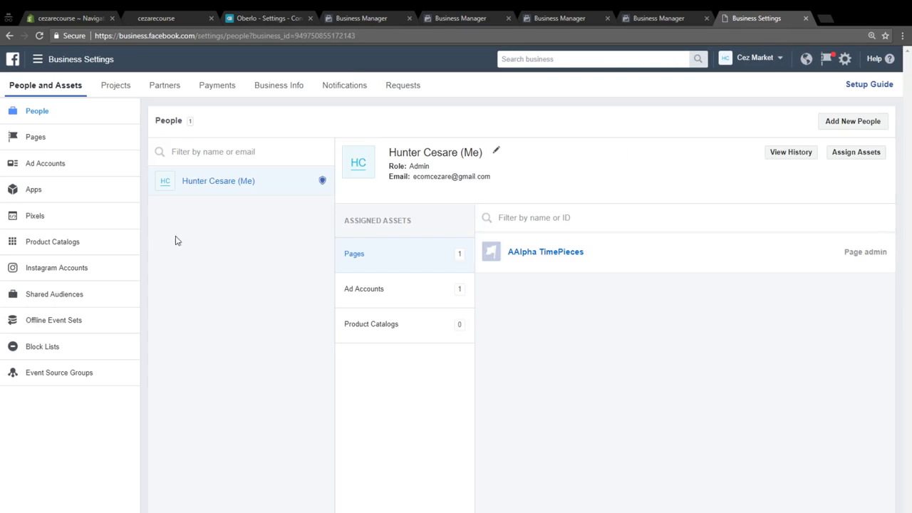
click(91, 221)
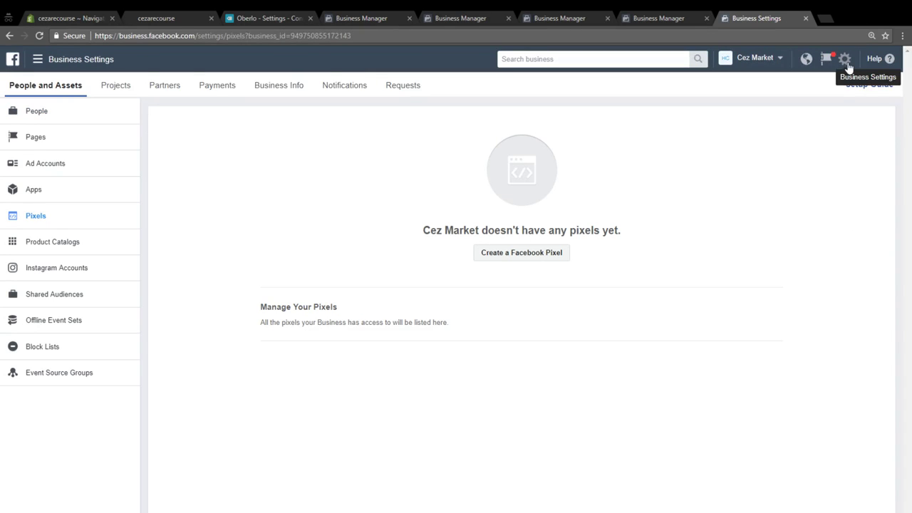
click(493, 255)
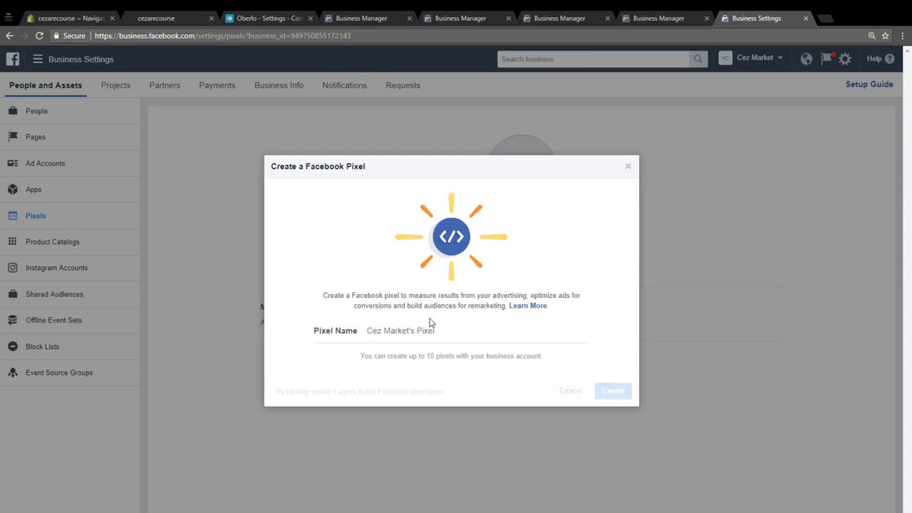
click(612, 390)
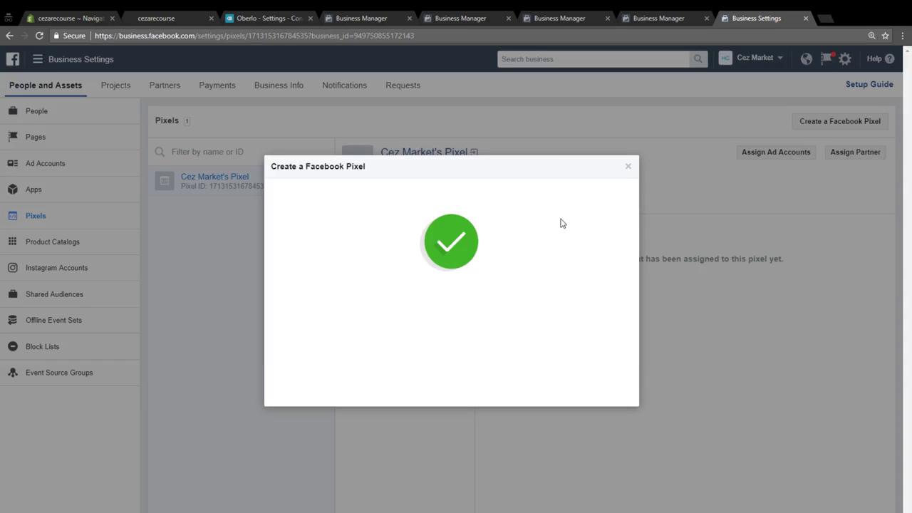
click(629, 166)
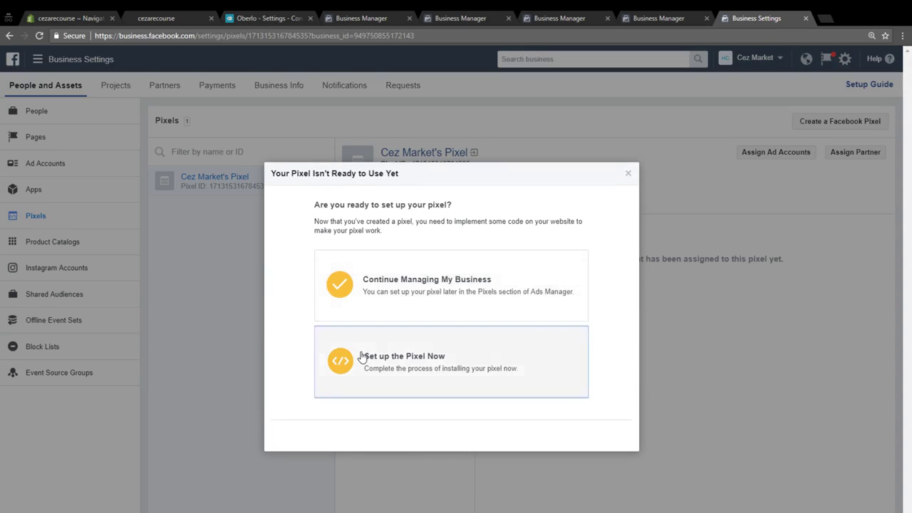
click(340, 360)
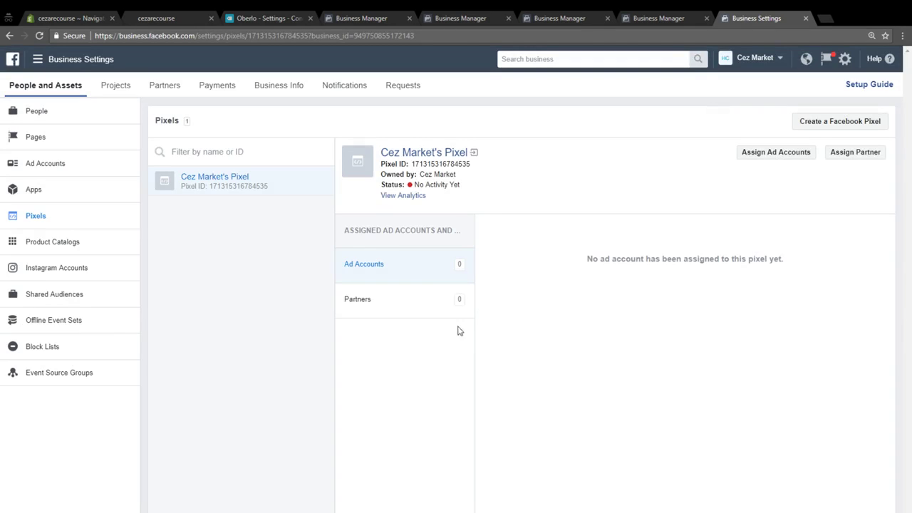
click(815, 129)
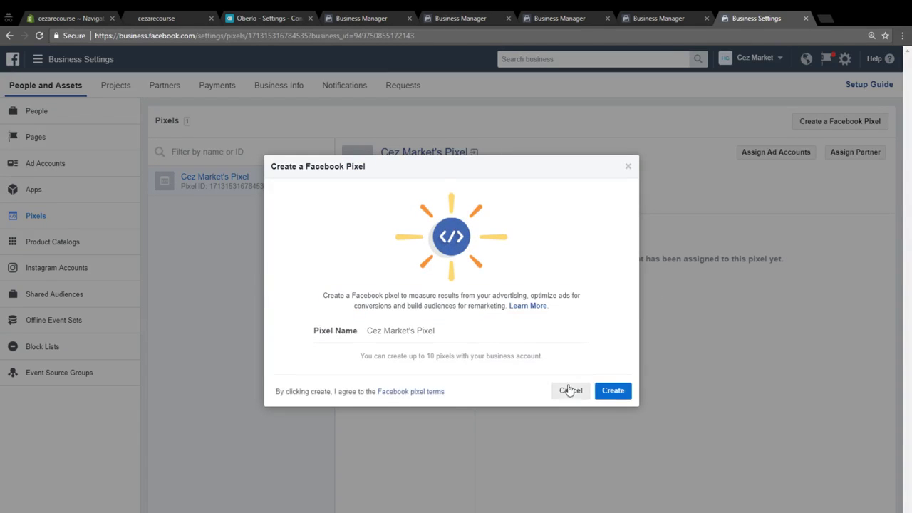
click(614, 392)
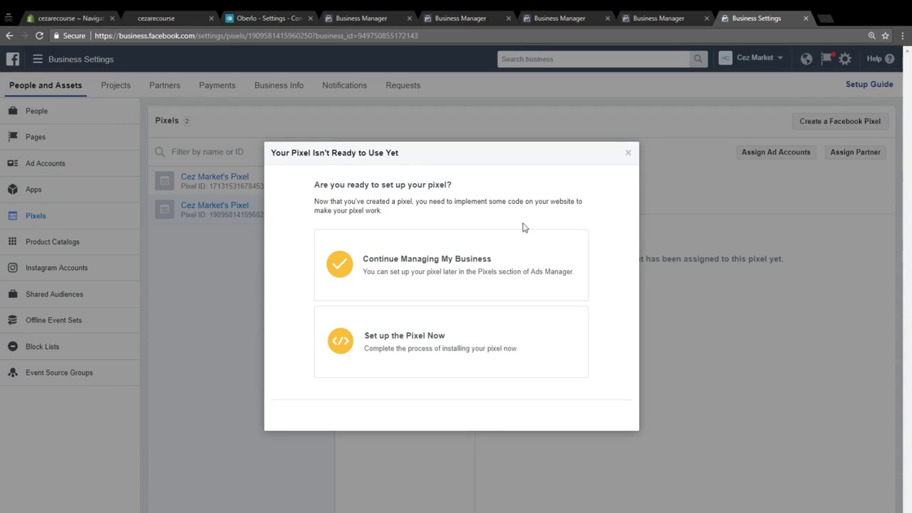
click(495, 254)
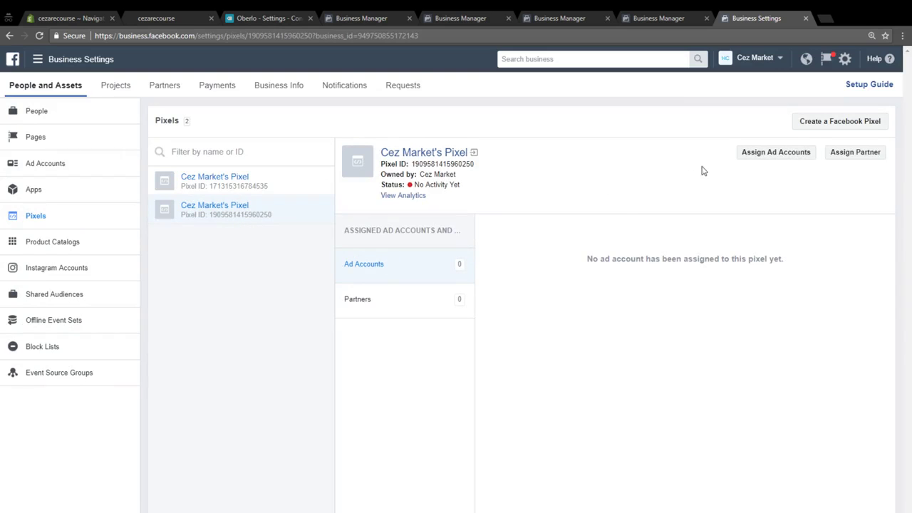
click(759, 153)
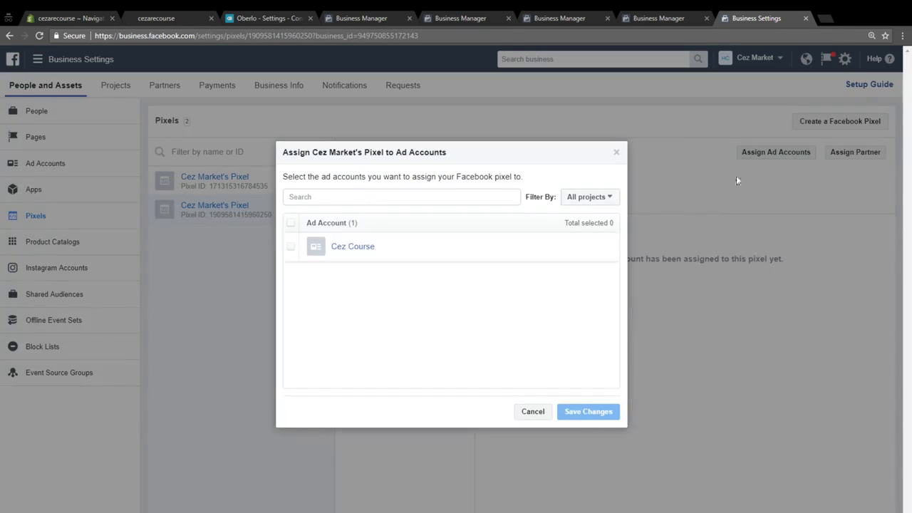
click(440, 247)
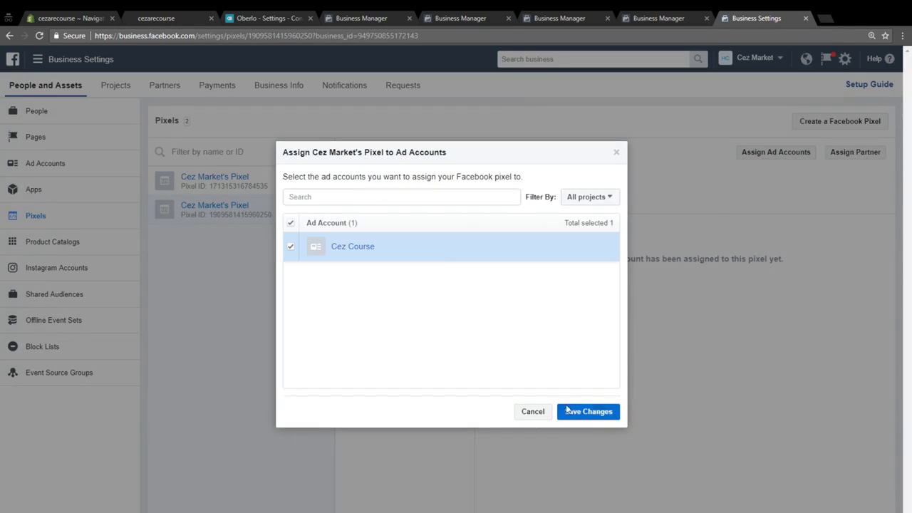
click(610, 421)
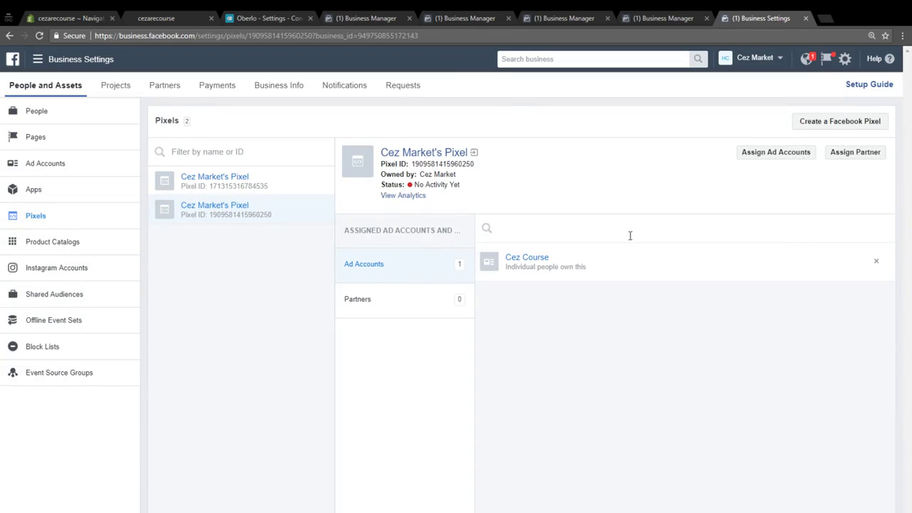
Step: View the assigned Cez Course ad account, return to the Business Manager home and open the pixel's page from the notifications
click(591, 274)
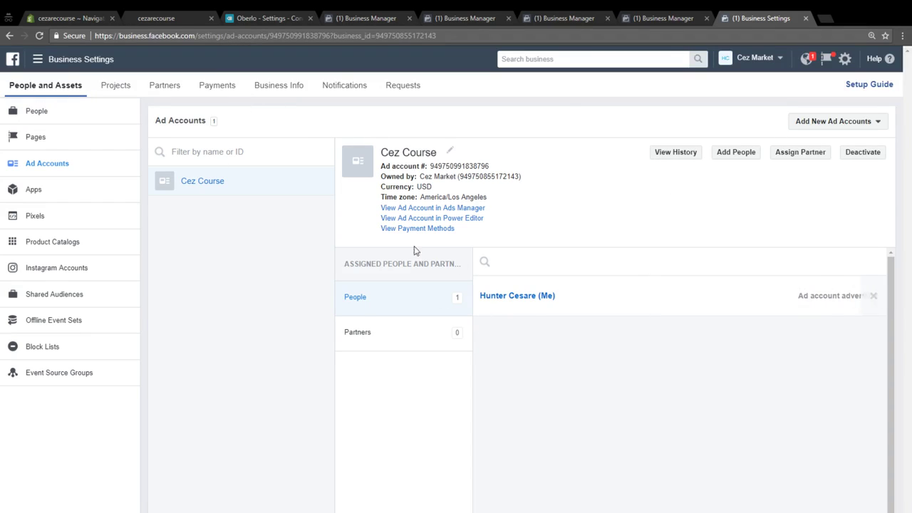
click(12, 60)
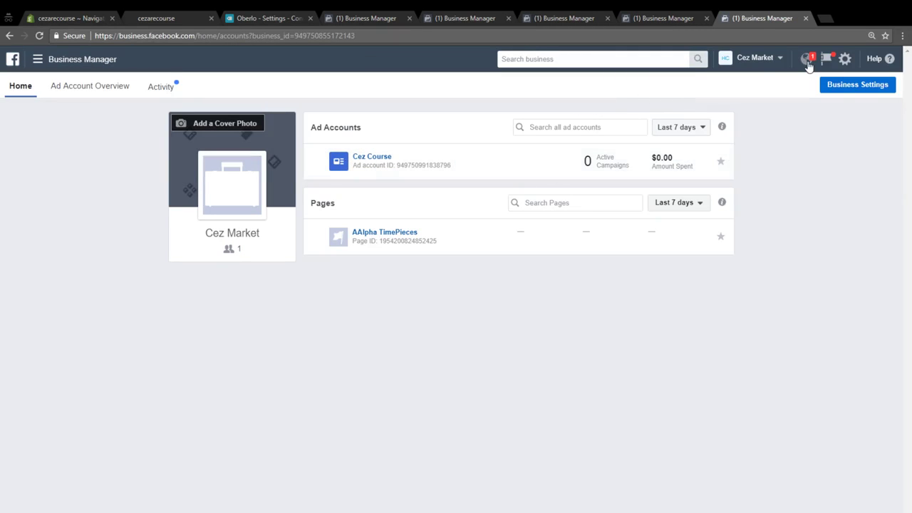
click(806, 59)
click(741, 99)
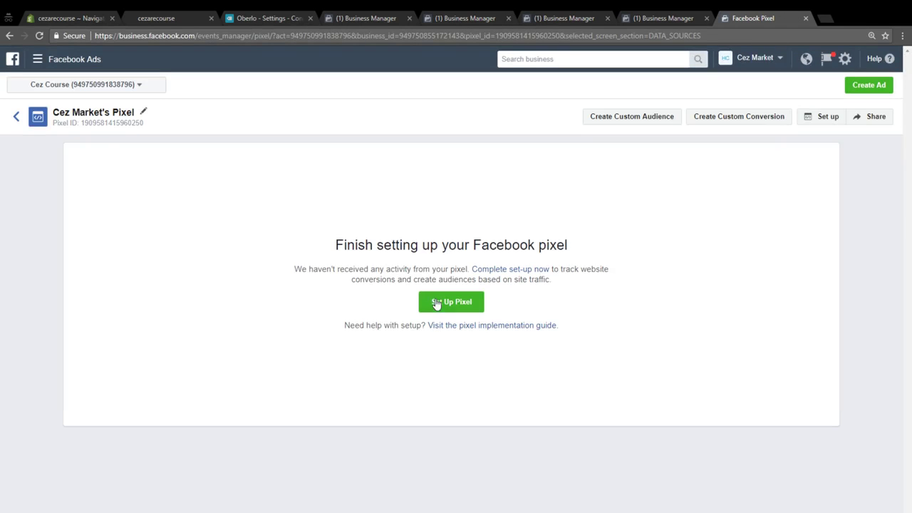
Step: Set up the pixel with the manual code installation and copy the entire pixel code to the clipboard
click(436, 303)
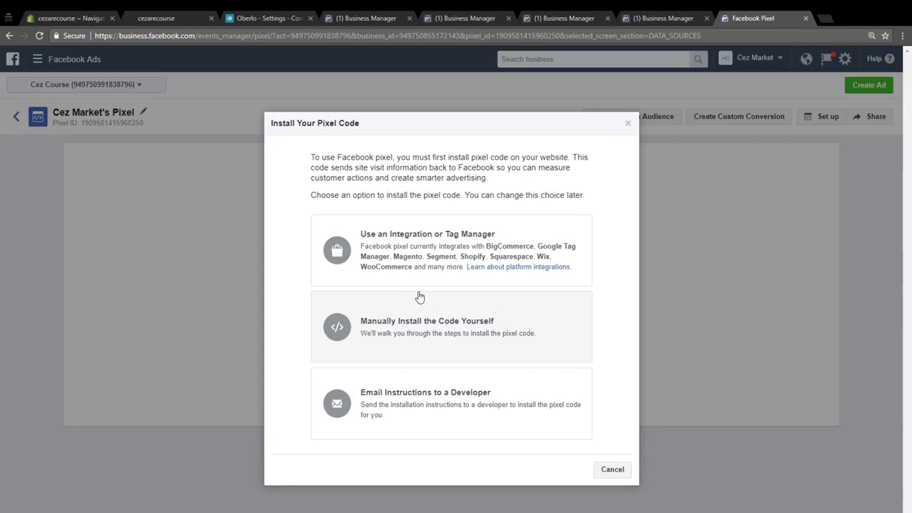
click(405, 333)
scroll(426, 330, down, 2)
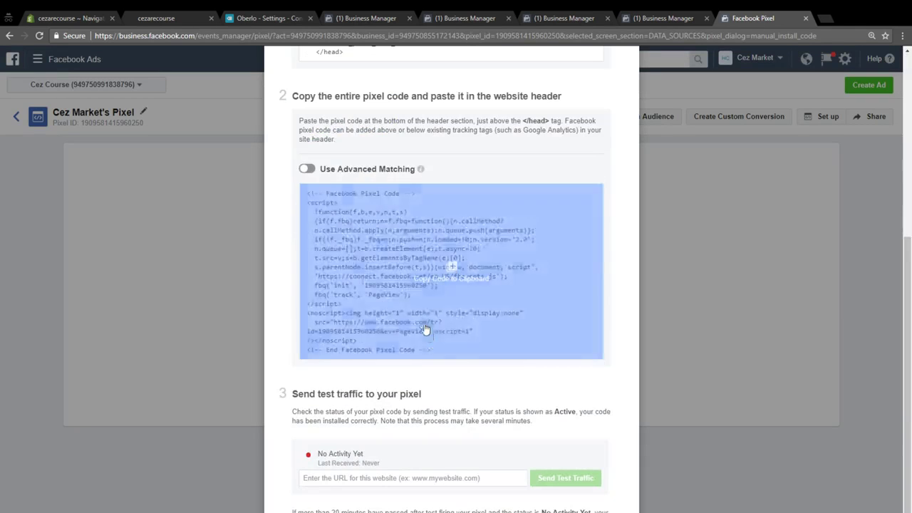
click(425, 329)
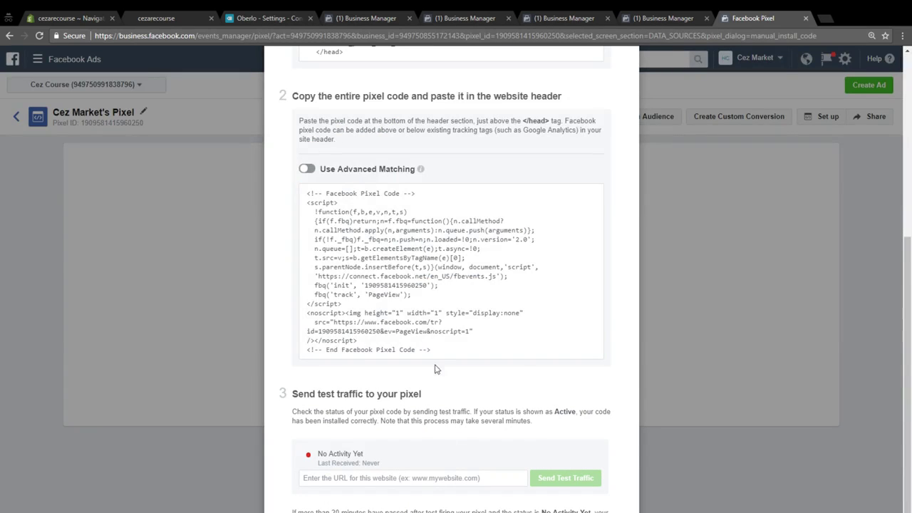
Step: Switch to the Shopify admin and open the Geneva Leather Select (White Collar Collection) product for editing
click(428, 226)
click(189, 21)
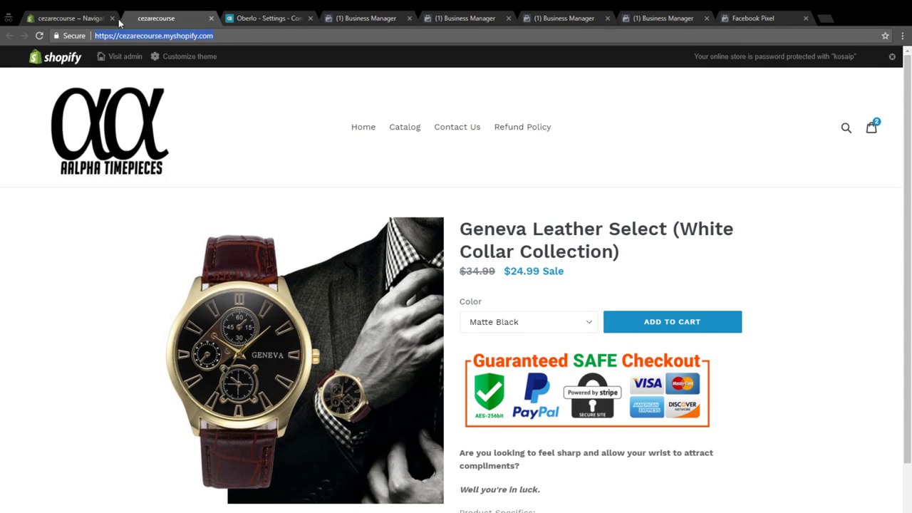
click(283, 20)
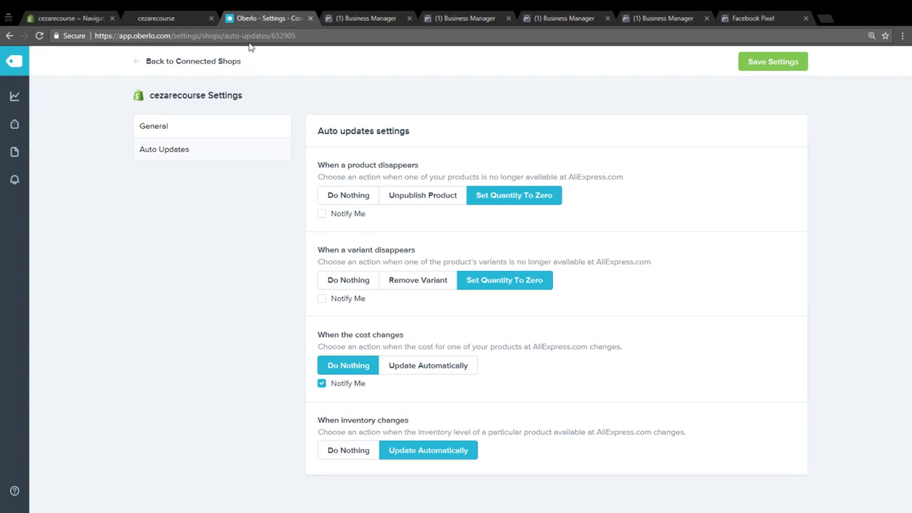
click(155, 20)
click(89, 22)
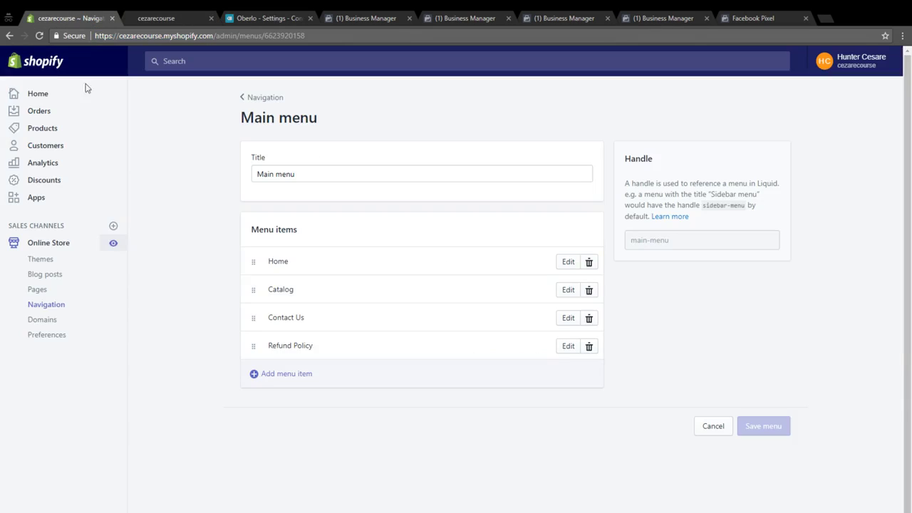
click(82, 126)
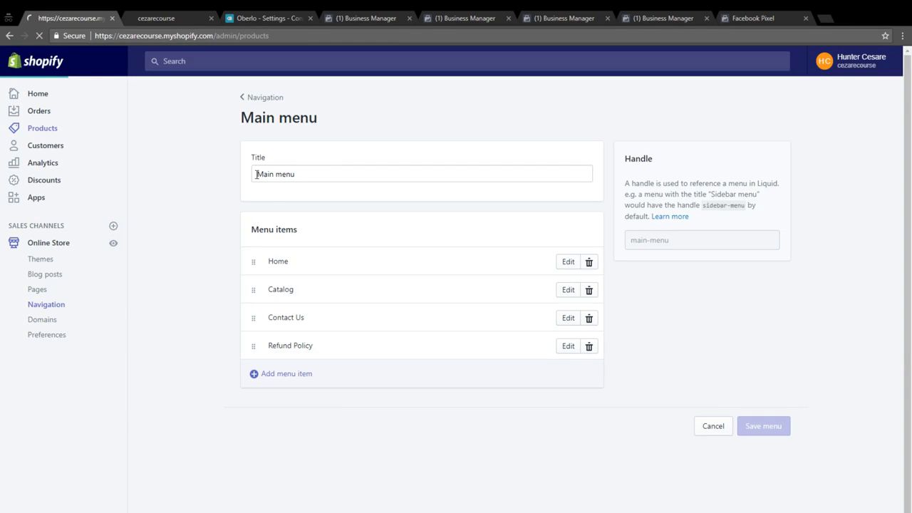
click(264, 258)
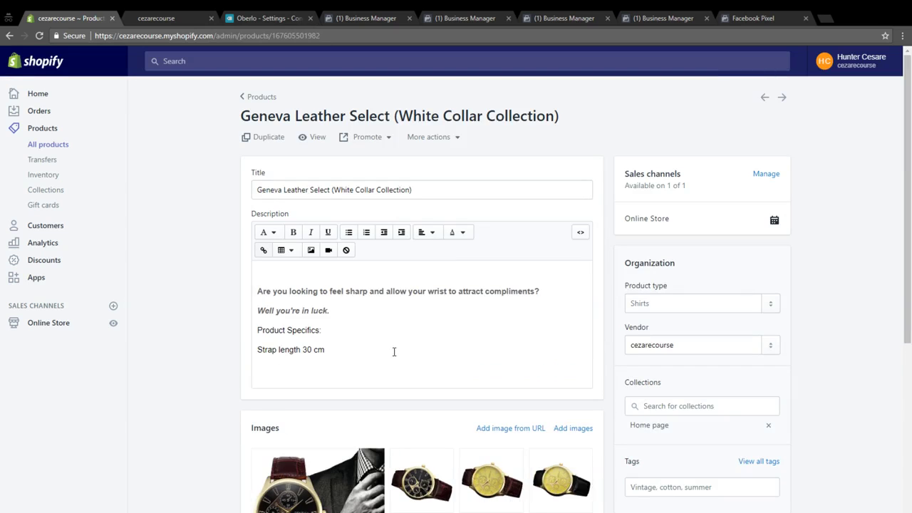
Step: Paste the pixel code on a new line at the end of the product description and copy only the pixel ID from its init line
key(Return)
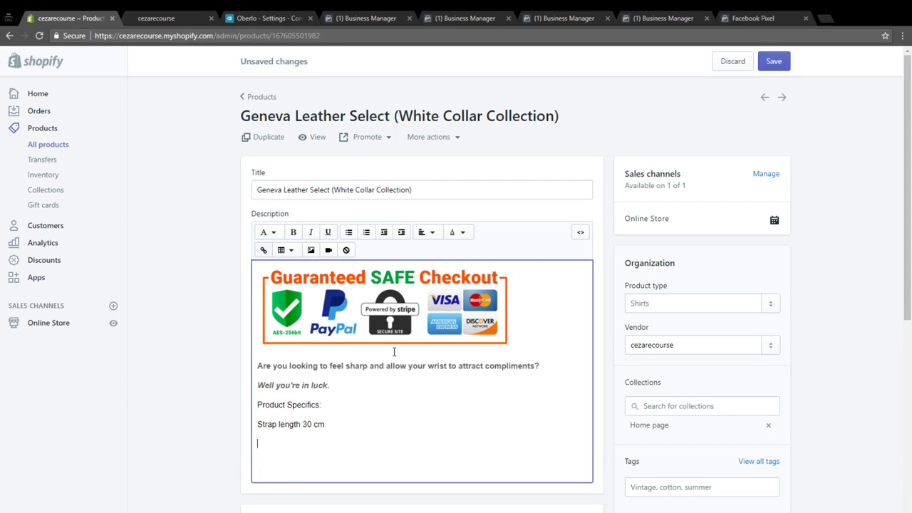
key(ctrl+v)
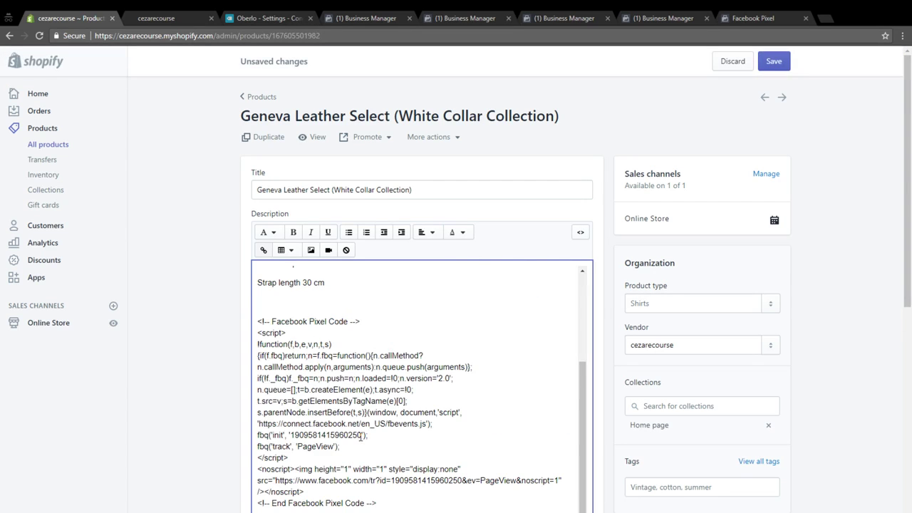
drag(365, 434, 294, 439)
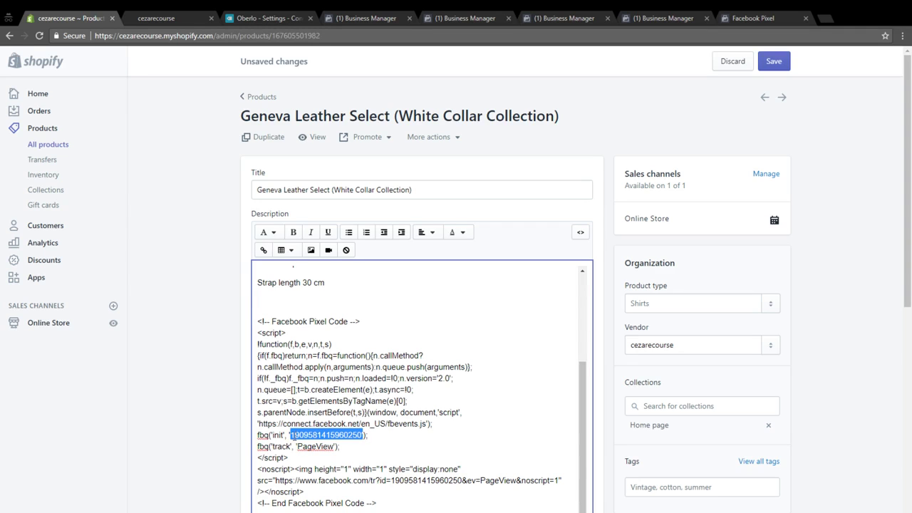
Step: Remove the pasted pixel code from the product description and leave for the online store section without saving the product
drag(404, 509, 260, 320)
key(ctrl+x)
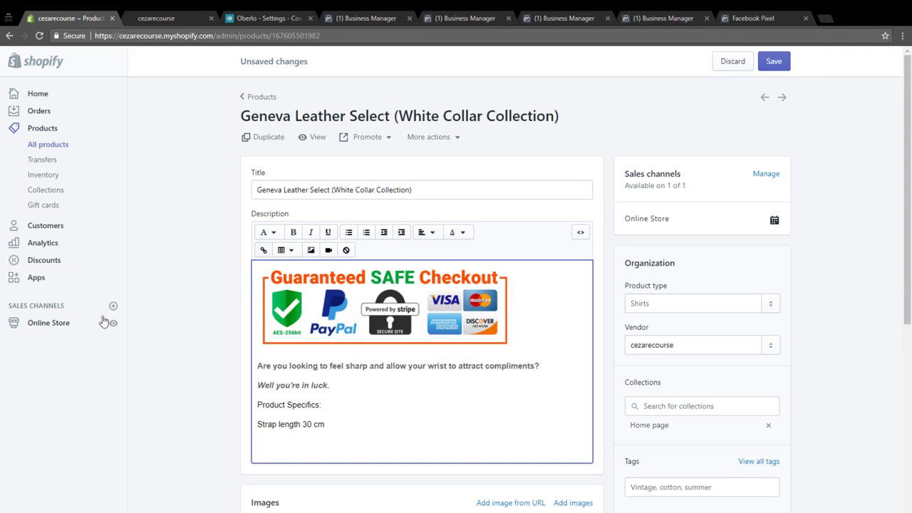
click(46, 326)
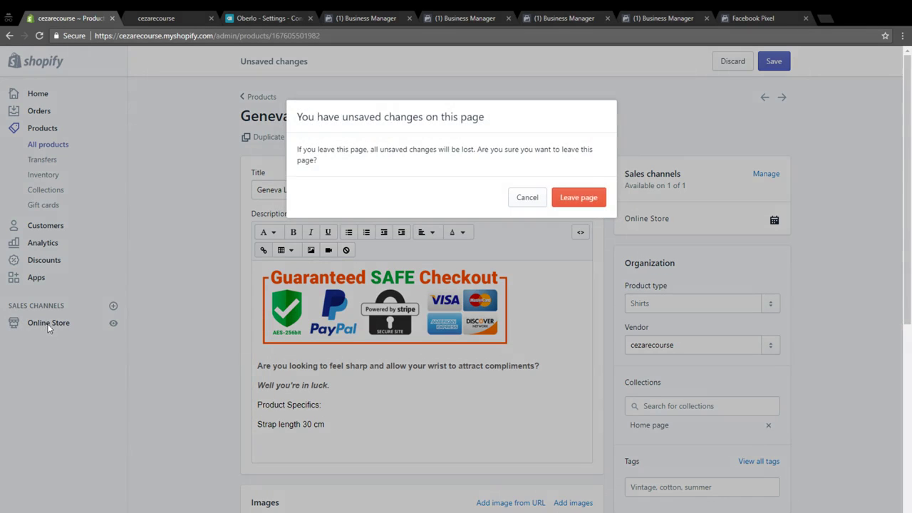
click(579, 197)
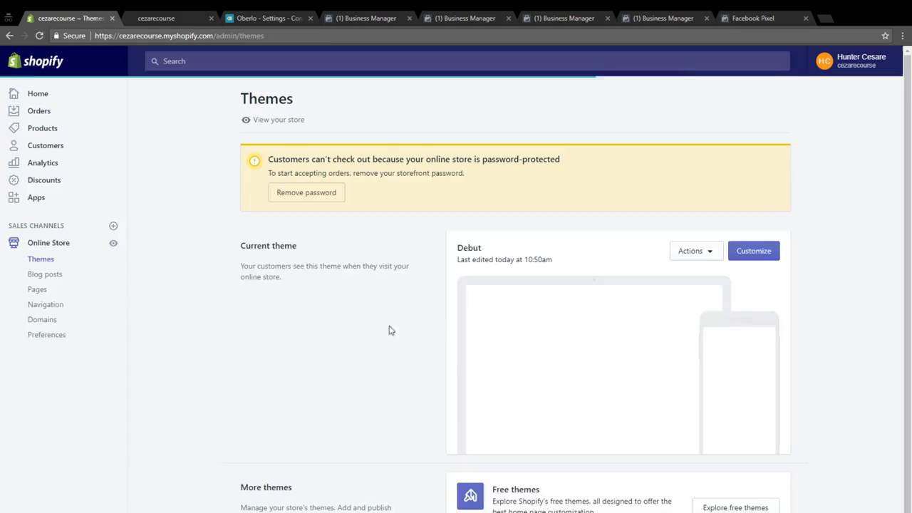
Step: Paste the copied ID as the Facebook Pixel ID in the online store preferences and save
click(56, 334)
scroll(590, 317, down, 2)
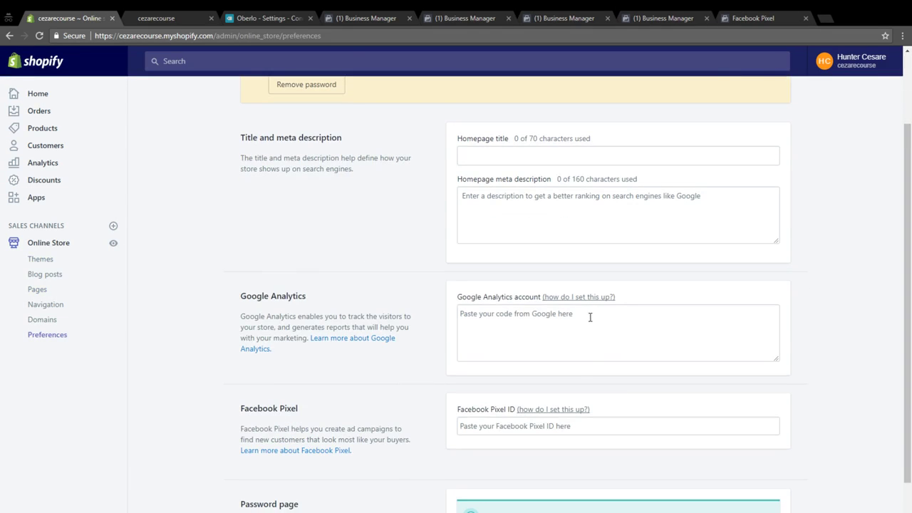
click(502, 426)
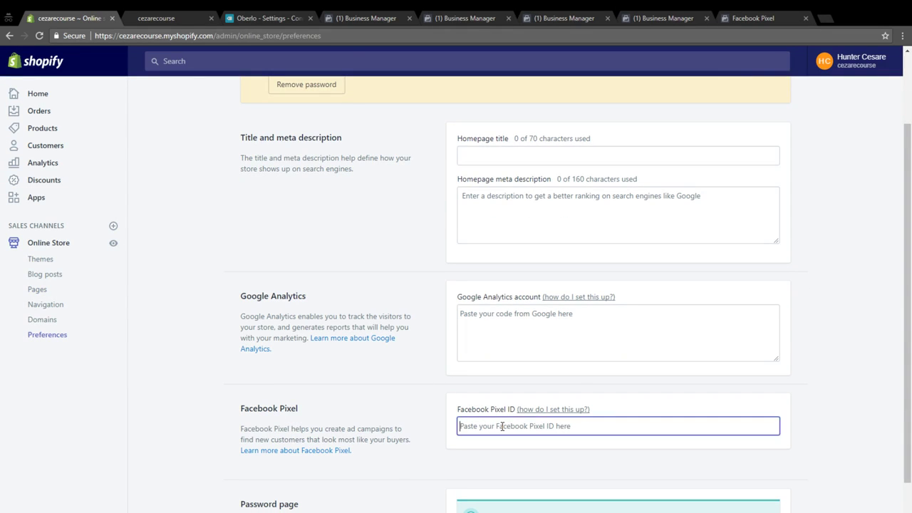
key(ctrl+v)
click(776, 61)
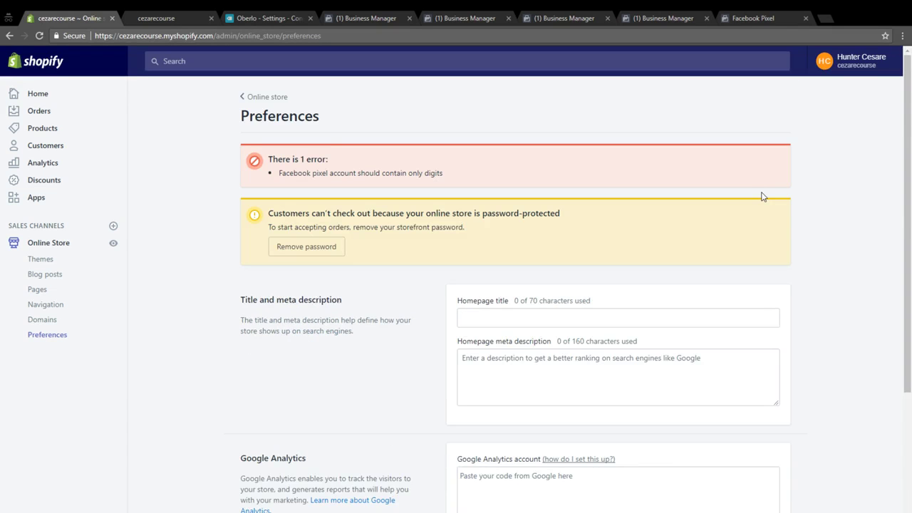
Step: Remove the trailing apostrophe from the Facebook Pixel ID and save the preferences again
scroll(761, 196, down, 4)
click(570, 311)
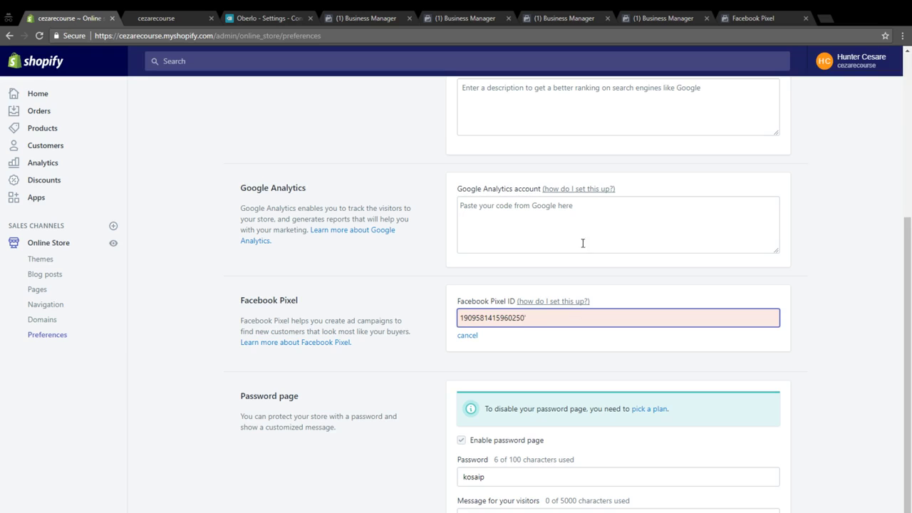
key(BackSpace)
scroll(784, 107, up, 2)
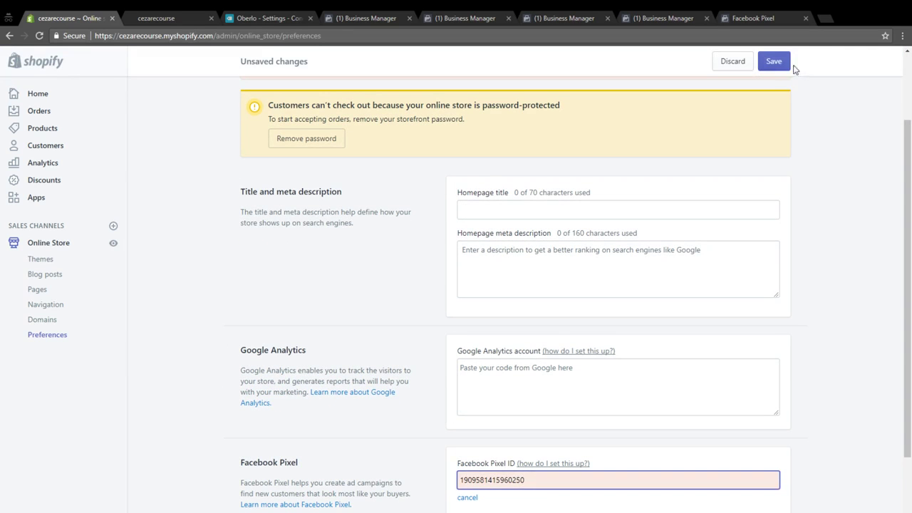
click(776, 61)
scroll(598, 462, down, 3)
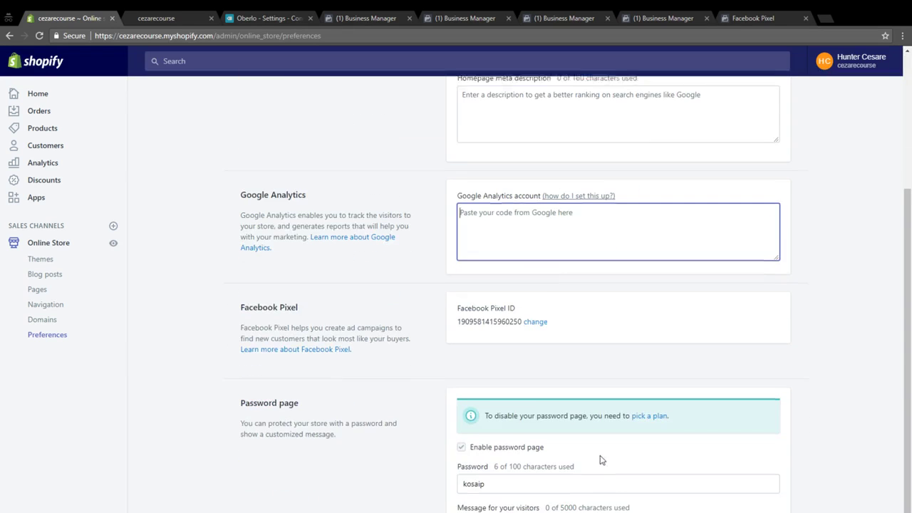
Step: Open the live storefront to generate a page visit, return to the Facebook pixel page and close its installation instructions
click(112, 246)
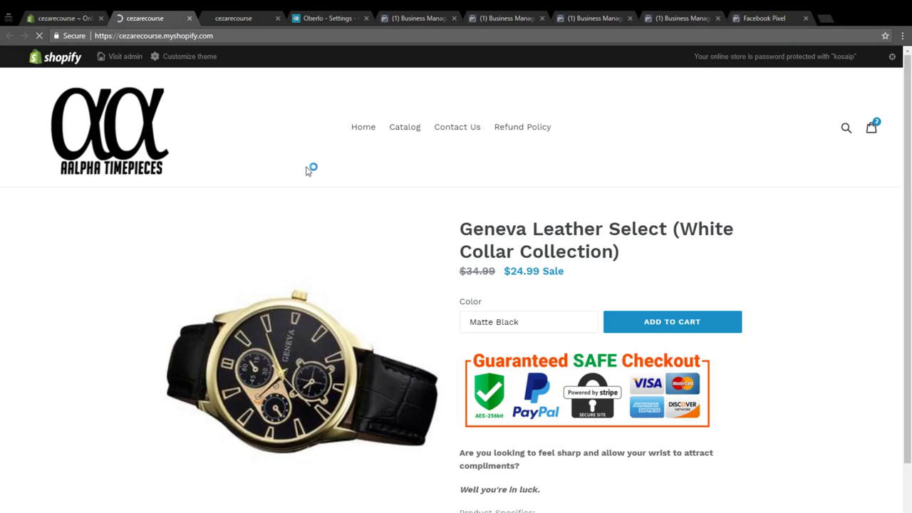
click(765, 19)
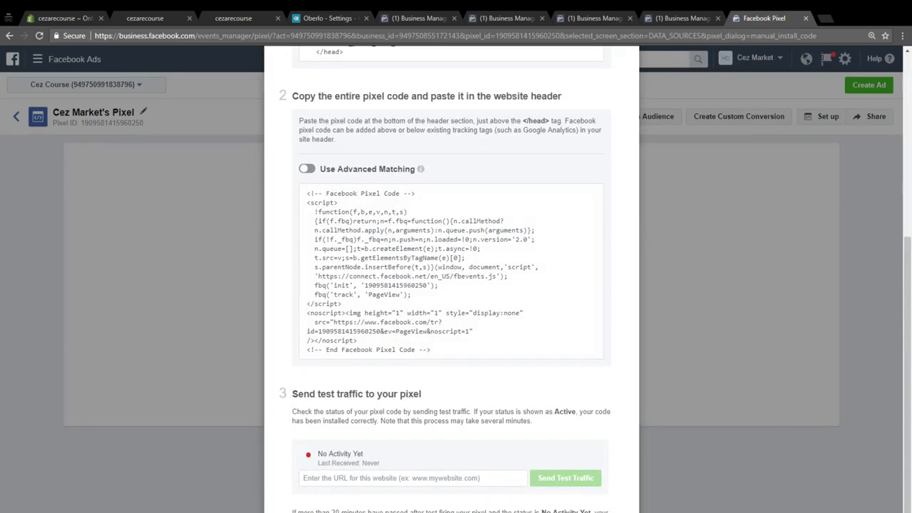
click(638, 123)
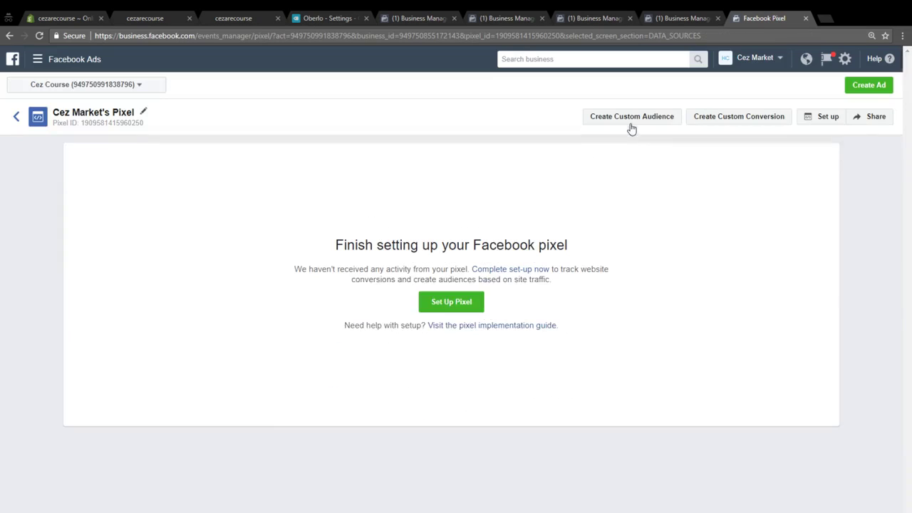
Step: Reload the pixel page and check in Today's Activity when the pixel last received activity
click(39, 36)
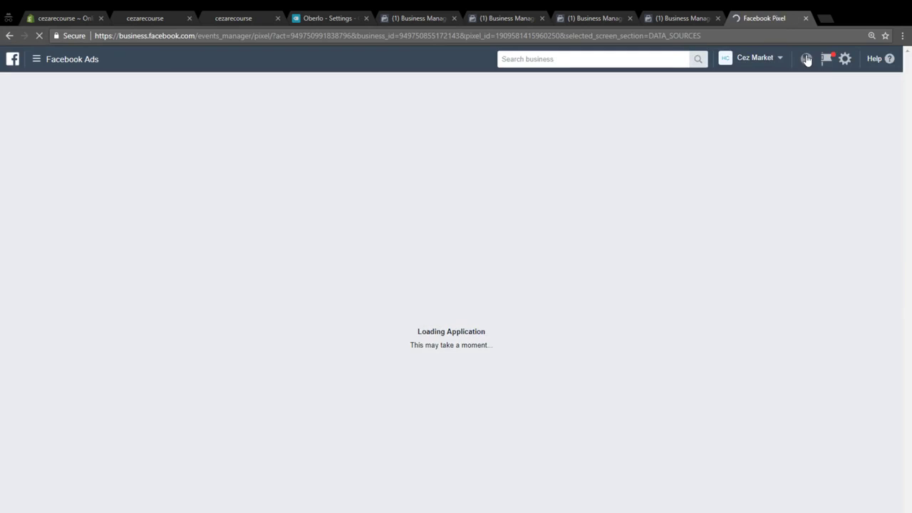
click(806, 60)
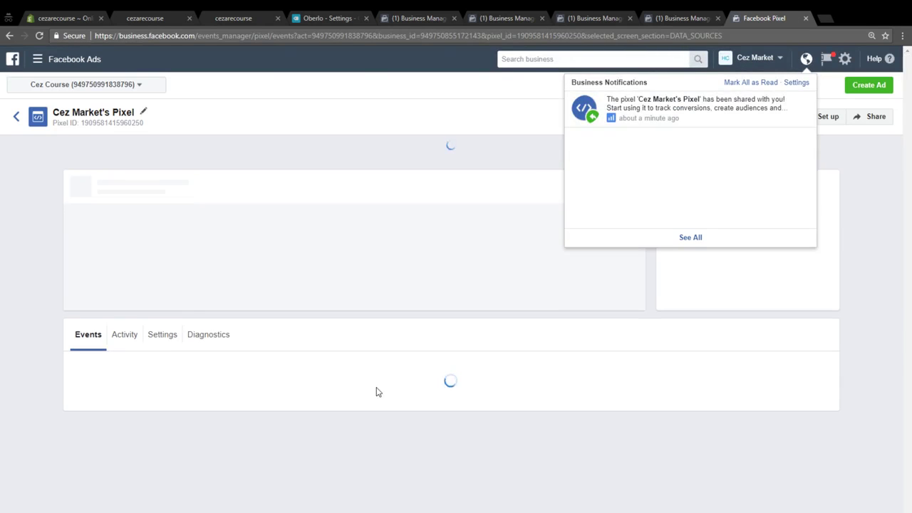
click(368, 464)
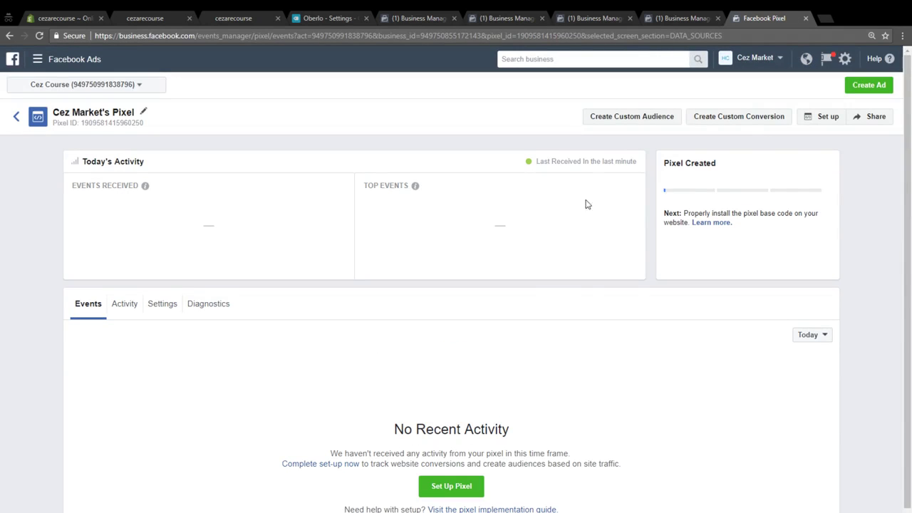
drag(542, 161, 629, 163)
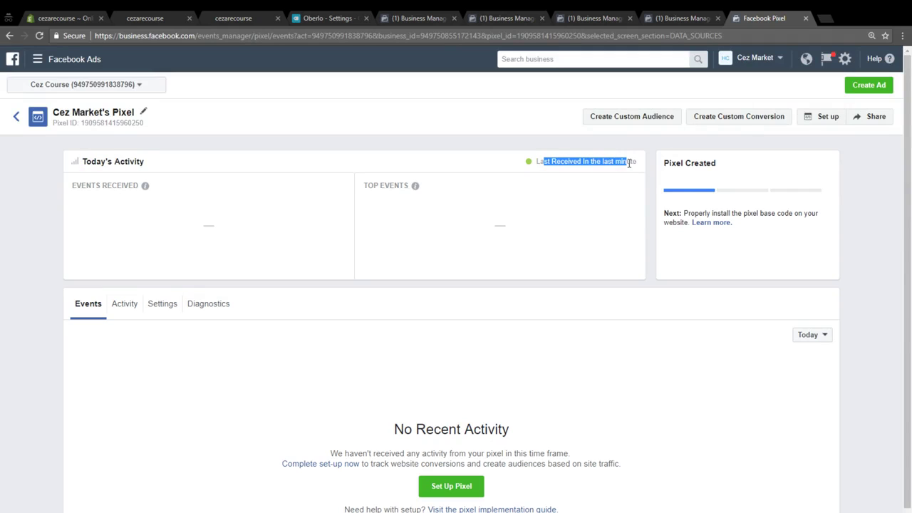